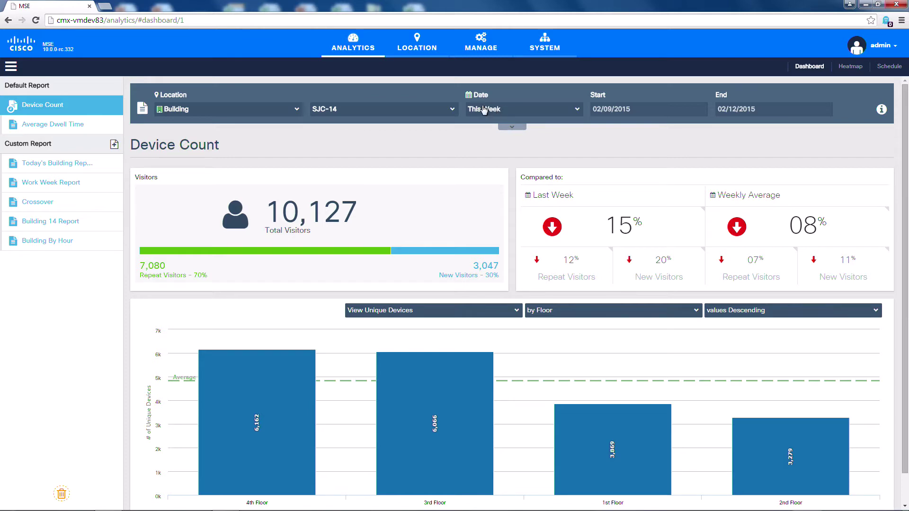
Examine the unique visitor details for each floor of SJC-14 in the Device Count chart
{"action": "scroll", "coordinate": [473, 159], "scroll_direction": "down", "scroll_amount": 1}
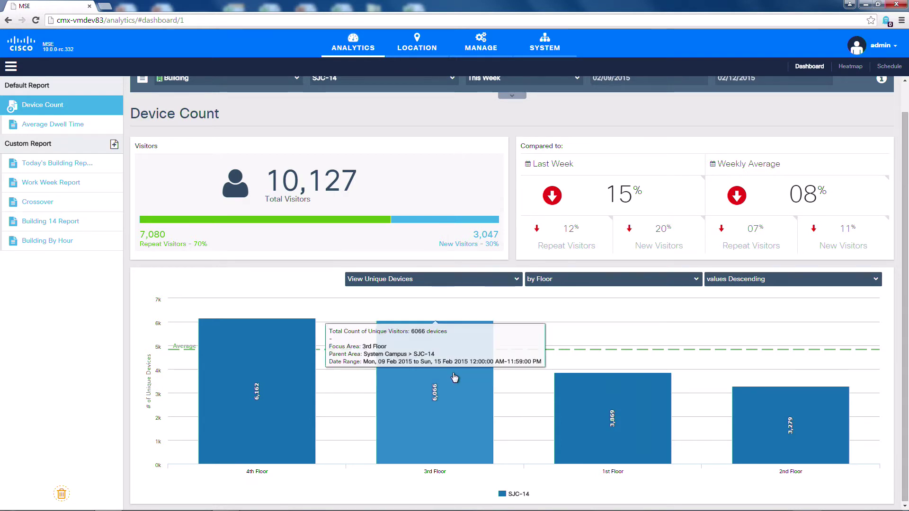
{"action": "mouse_move", "coordinate": [298, 426]}
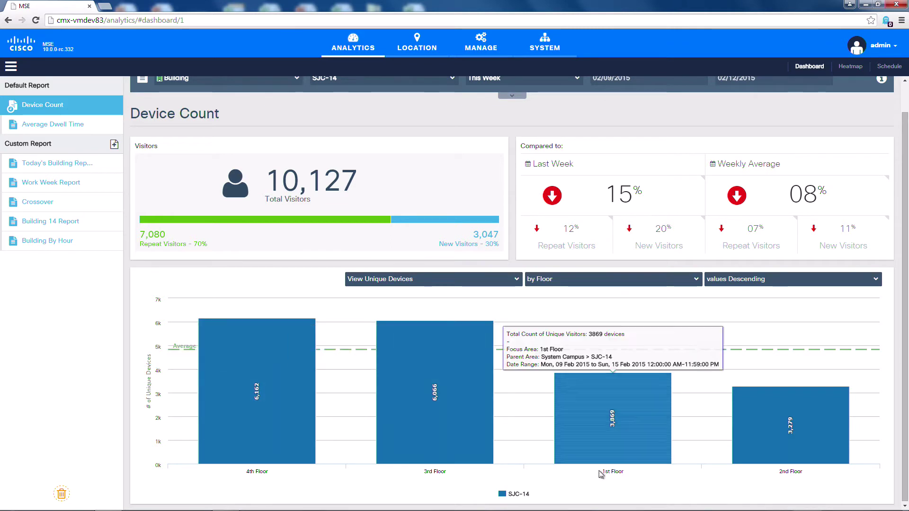
{"action": "mouse_move", "coordinate": [300, 443]}
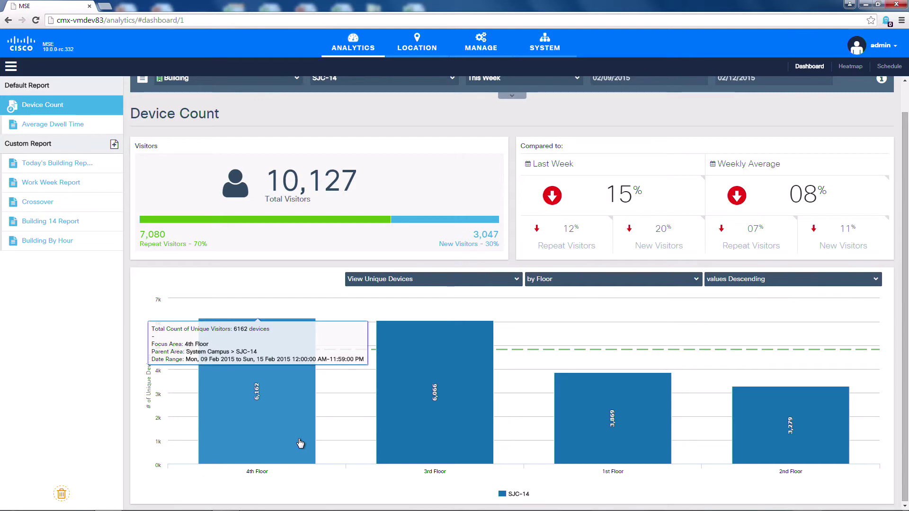
{"action": "mouse_move", "coordinate": [788, 421]}
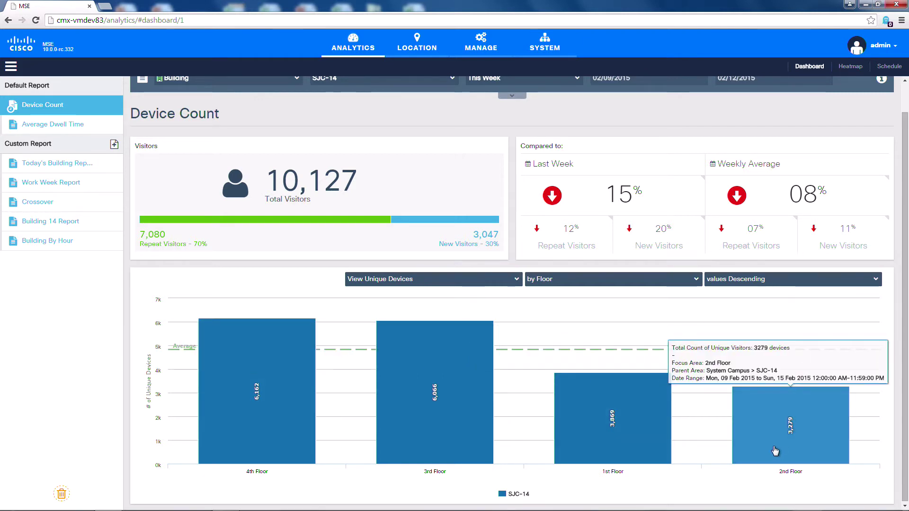
{"action": "scroll", "coordinate": [775, 451], "scroll_direction": "up", "scroll_amount": 1}
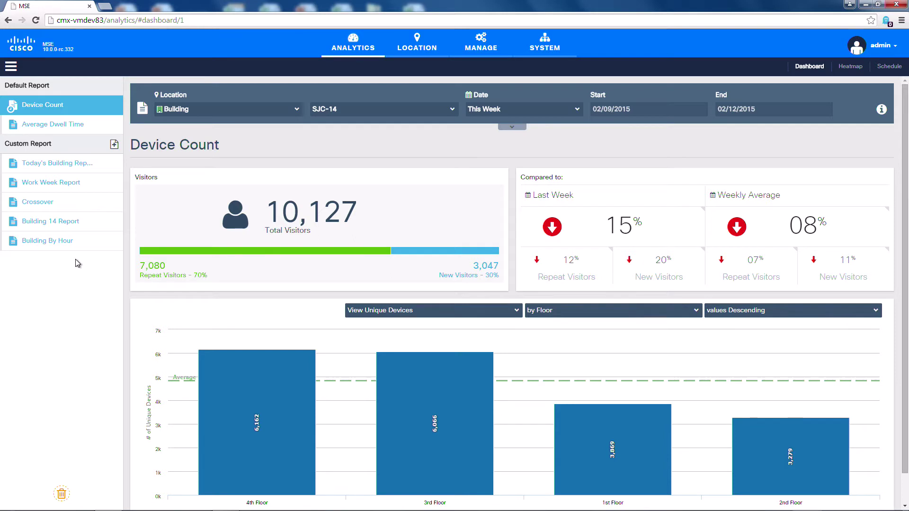
Start a new custom report and limit its location to the building SJC-14
{"action": "left_click", "coordinate": [114, 144]}
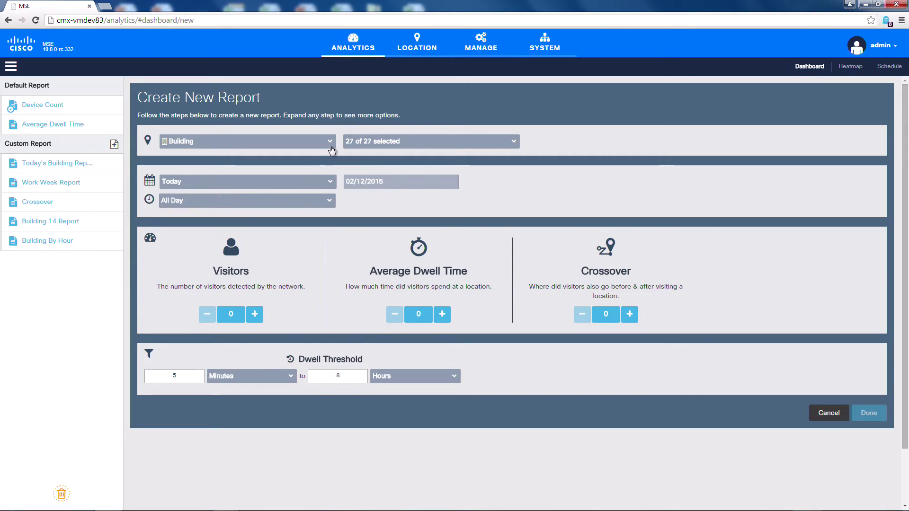
{"action": "left_click", "coordinate": [330, 145]}
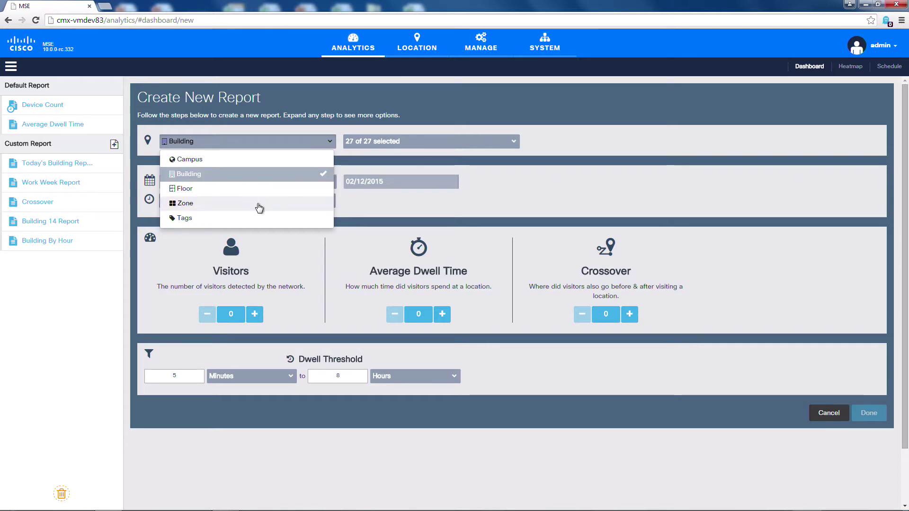
{"action": "left_click", "coordinate": [275, 175]}
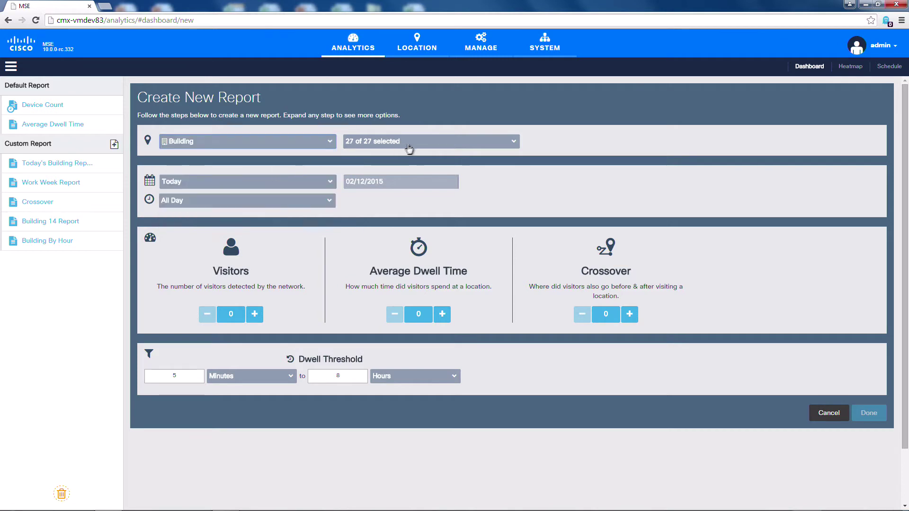
{"action": "left_click", "coordinate": [408, 143]}
{"action": "left_click", "coordinate": [505, 185]}
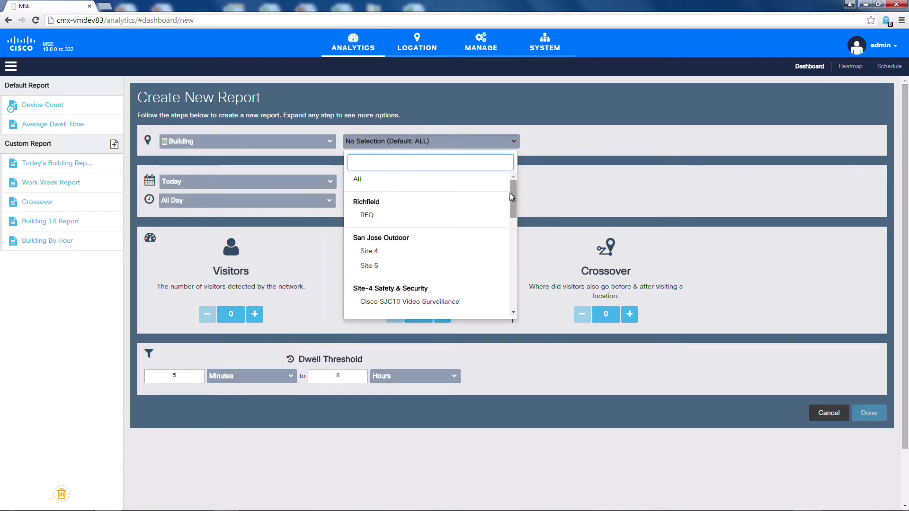
{"action": "left_click_drag", "start_coordinate": [513, 198], "coordinate": [515, 271]}
{"action": "left_click", "coordinate": [460, 229]}
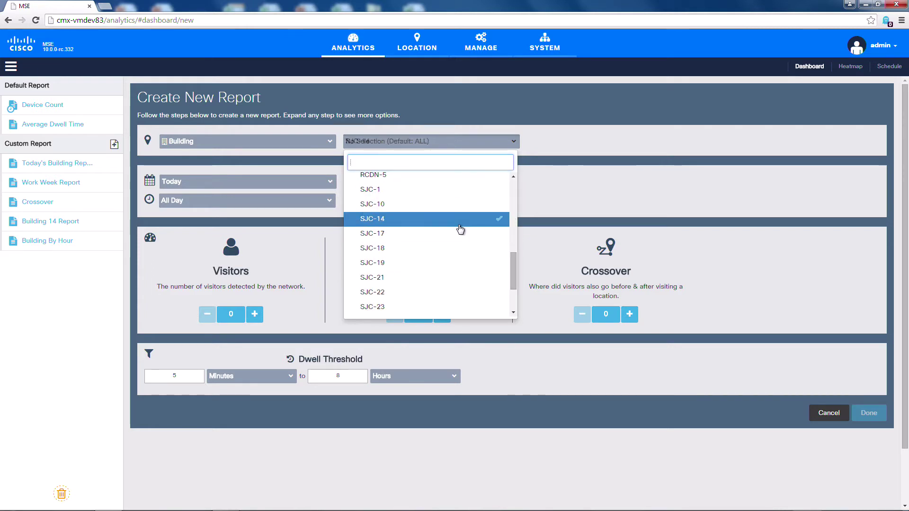
{"action": "left_click", "coordinate": [538, 207]}
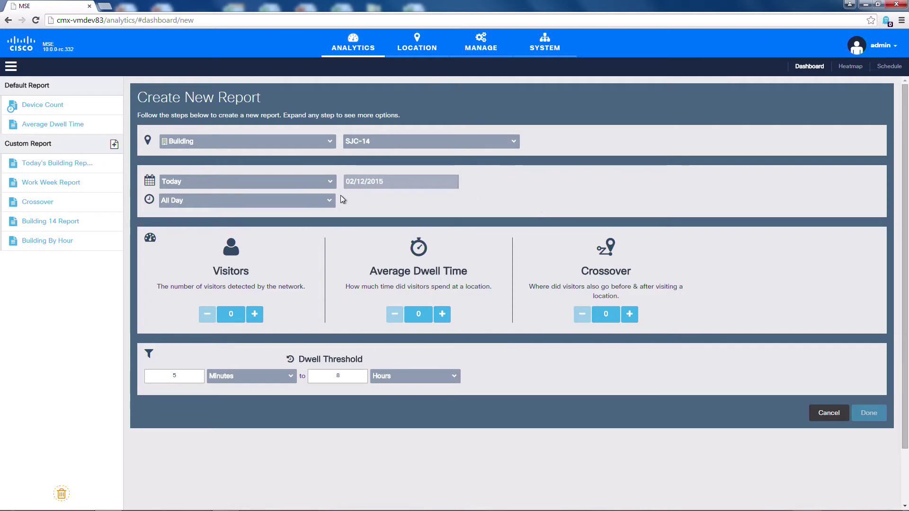
Set the report's date range to Last Week and its time of day to All Day
{"action": "left_click", "coordinate": [330, 186]}
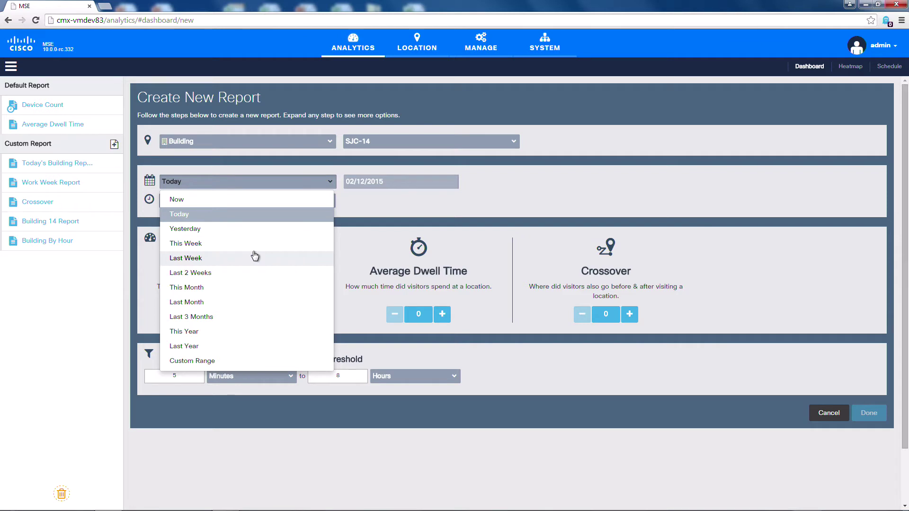
{"action": "left_click", "coordinate": [252, 259]}
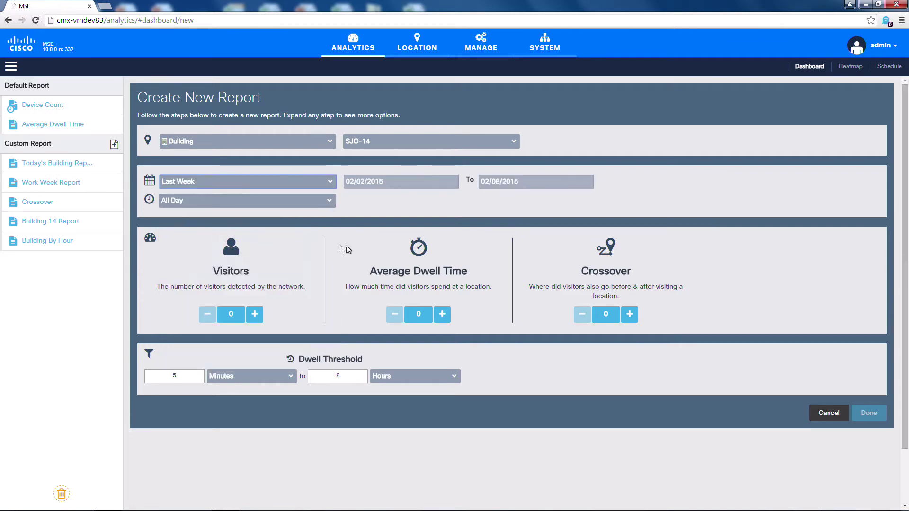
{"action": "left_click", "coordinate": [329, 203]}
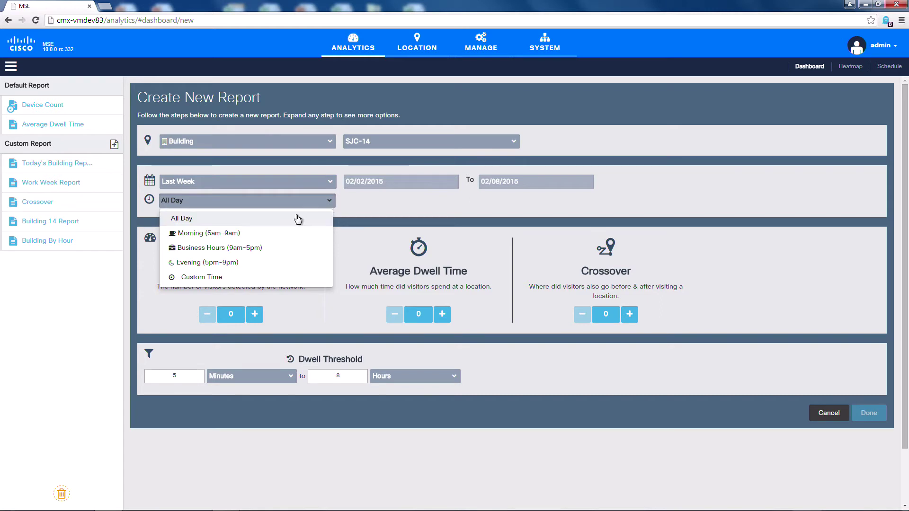
{"action": "left_click", "coordinate": [298, 218]}
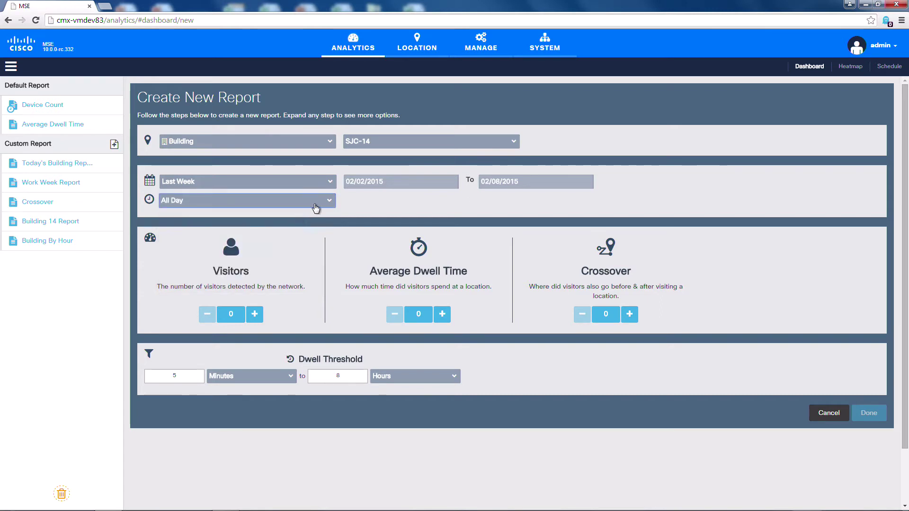
{"action": "left_click", "coordinate": [317, 207]}
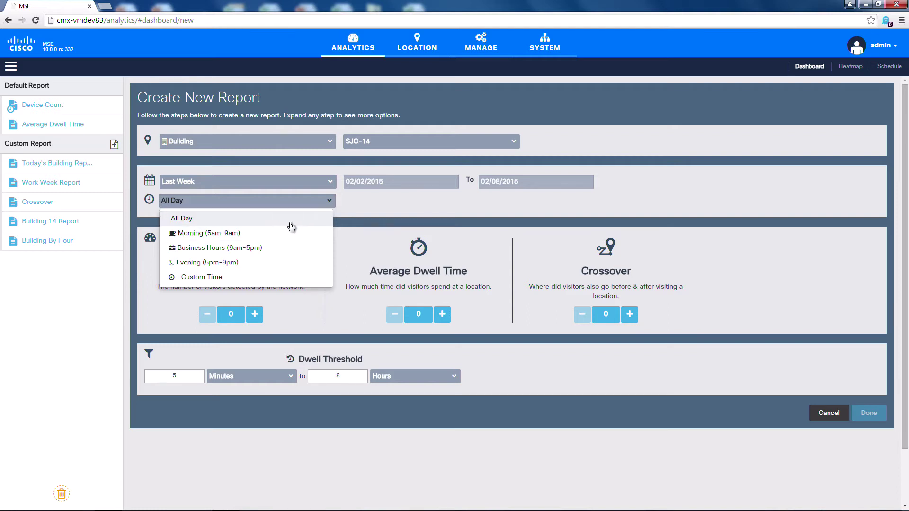
{"action": "left_click", "coordinate": [292, 226]}
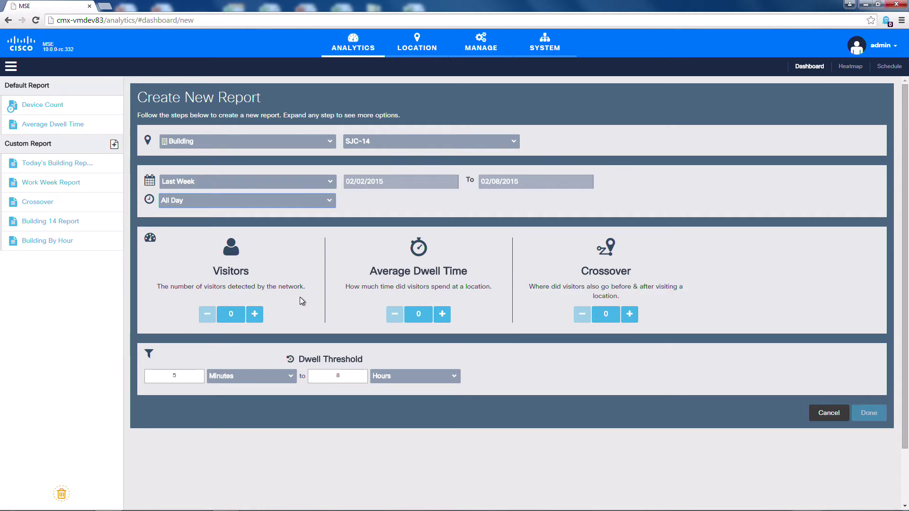
Add one Visitors widget and one Average Dwell Time widget to the report
{"action": "left_click", "coordinate": [256, 315]}
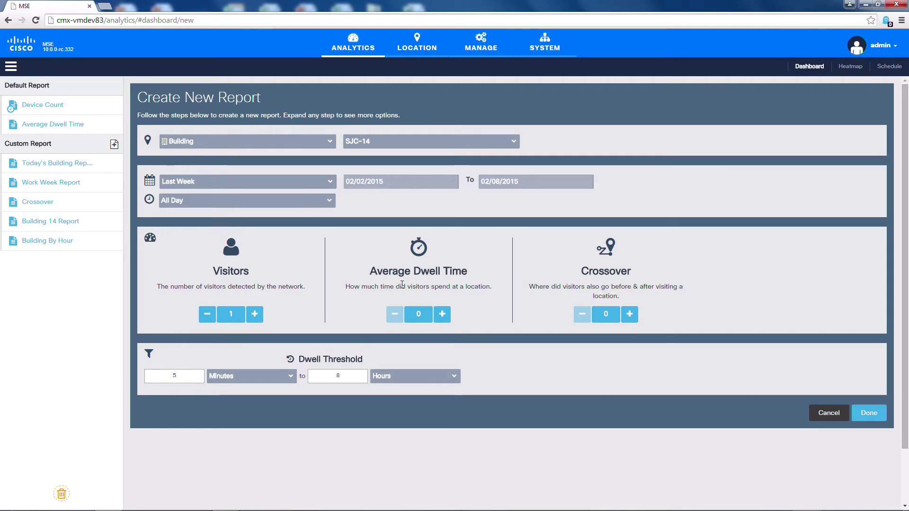
{"action": "left_click", "coordinate": [442, 316]}
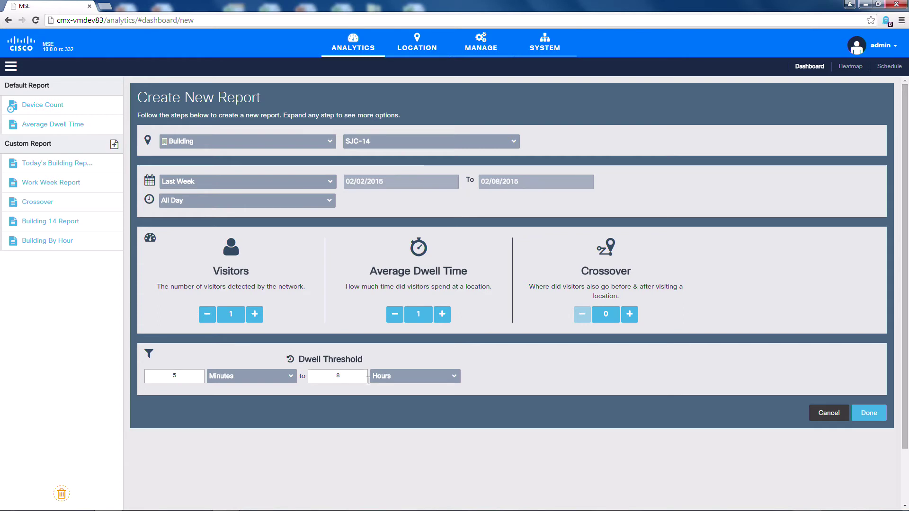
{"action": "double_click", "coordinate": [330, 377]}
{"action": "type", "text": "6"}
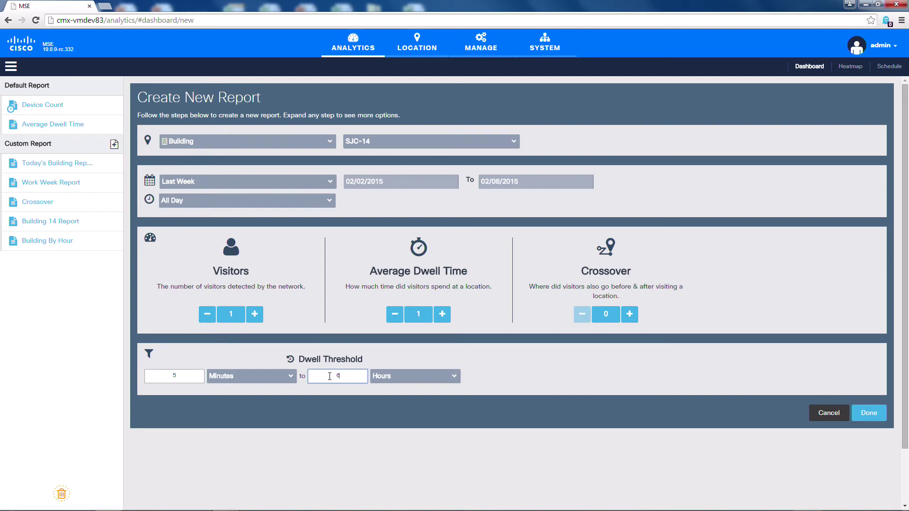
{"action": "left_click", "coordinate": [521, 381]}
Set the upper limit of the dwell threshold to 11 hours and create the report
{"action": "double_click", "coordinate": [337, 373]}
{"action": "type", "text": "11"}
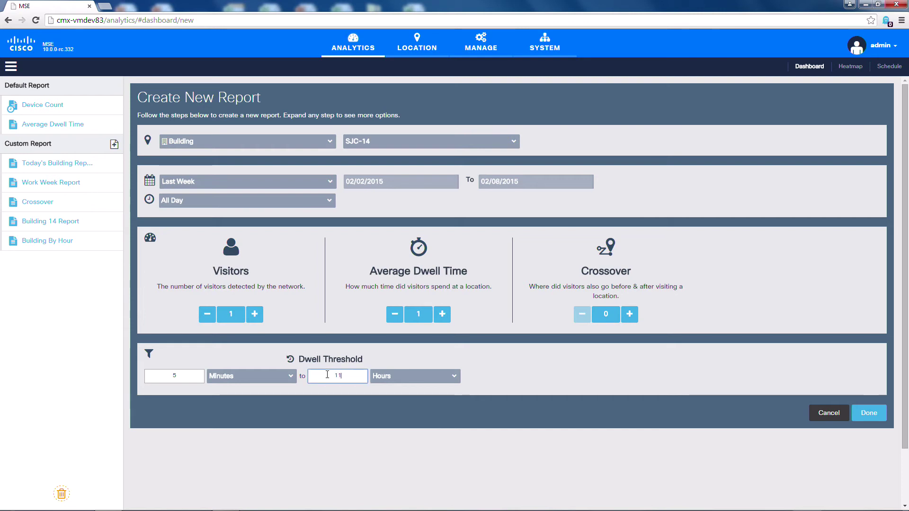
{"action": "left_click", "coordinate": [870, 418]}
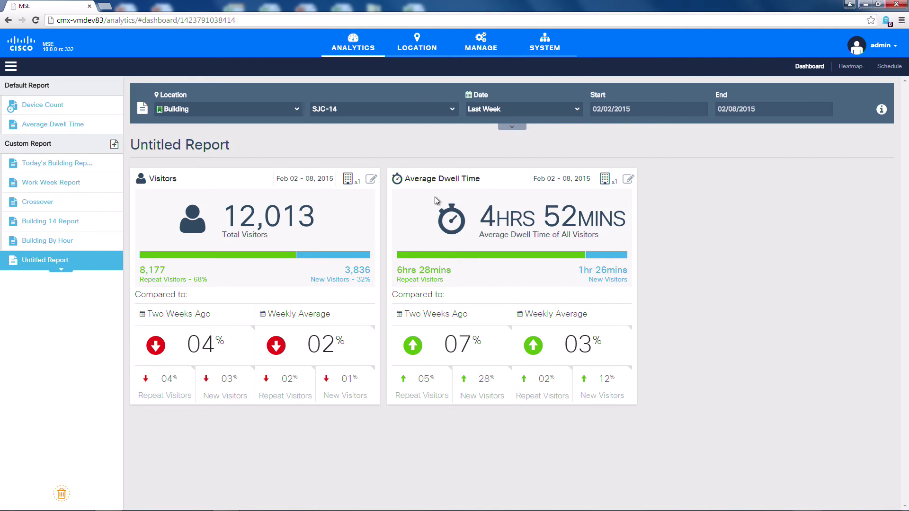
Review the edit settings of the new Untitled Report and leave them without making changes
{"action": "left_click", "coordinate": [503, 126]}
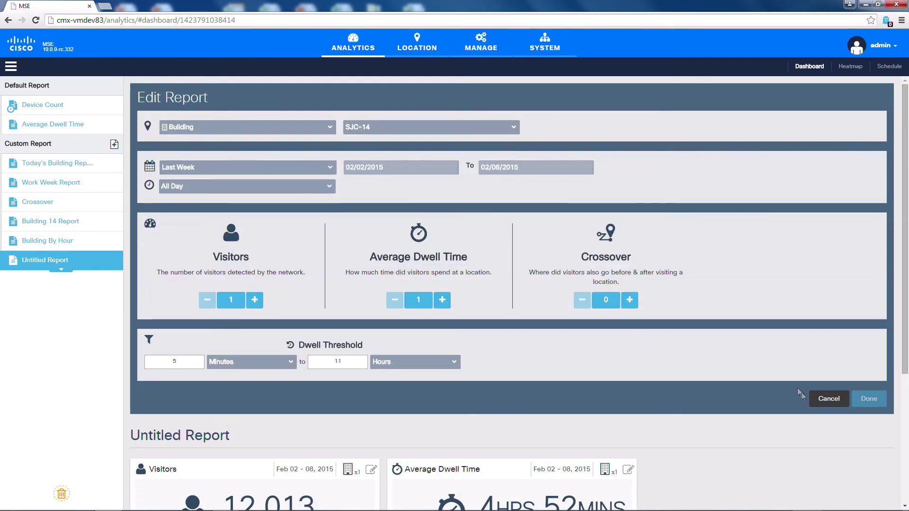
{"action": "left_click", "coordinate": [826, 399]}
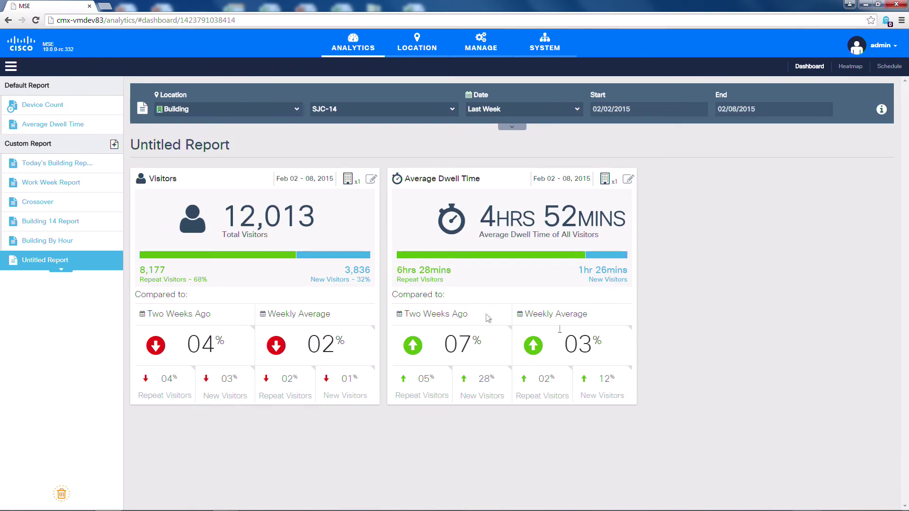
Open the Building 14 Report and look through its visitor, dwell time and crossover widgets
{"action": "left_click", "coordinate": [93, 230]}
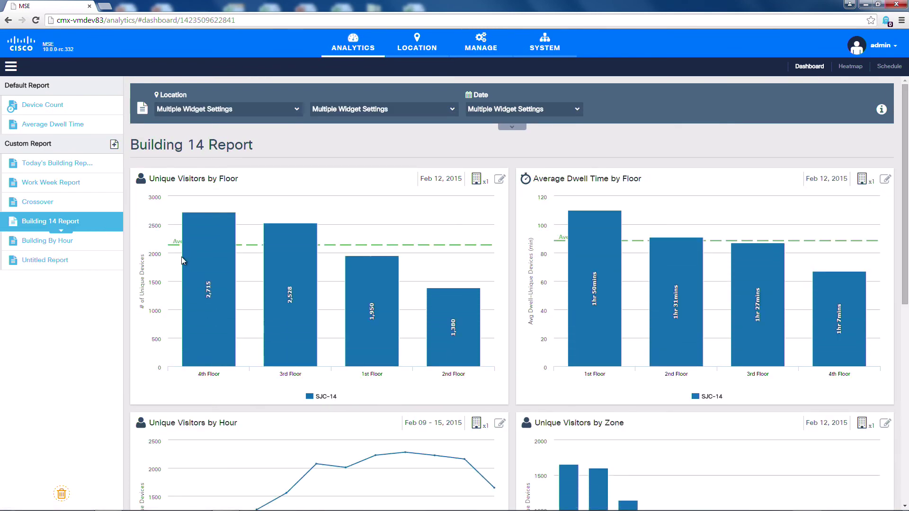
{"action": "mouse_move", "coordinate": [187, 262]}
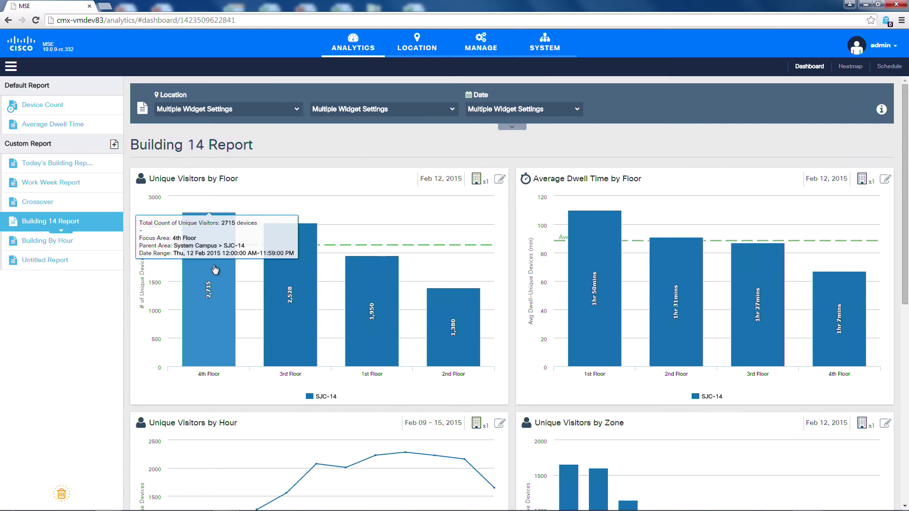
{"action": "scroll", "coordinate": [215, 270], "scroll_direction": "down", "scroll_amount": 5}
{"action": "scroll", "coordinate": [213, 269], "scroll_direction": "down", "scroll_amount": 5}
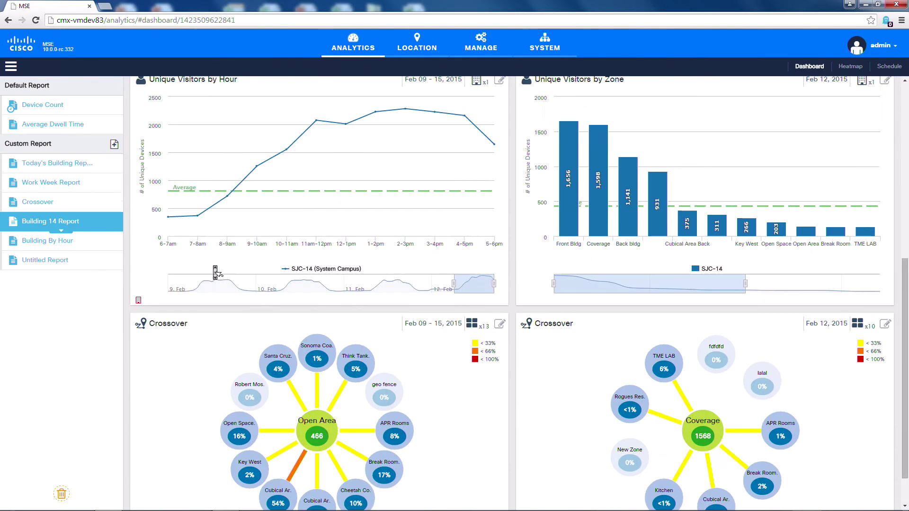
{"action": "scroll", "coordinate": [214, 270], "scroll_direction": "up", "scroll_amount": 6}
{"action": "scroll", "coordinate": [215, 270], "scroll_direction": "up", "scroll_amount": 3}
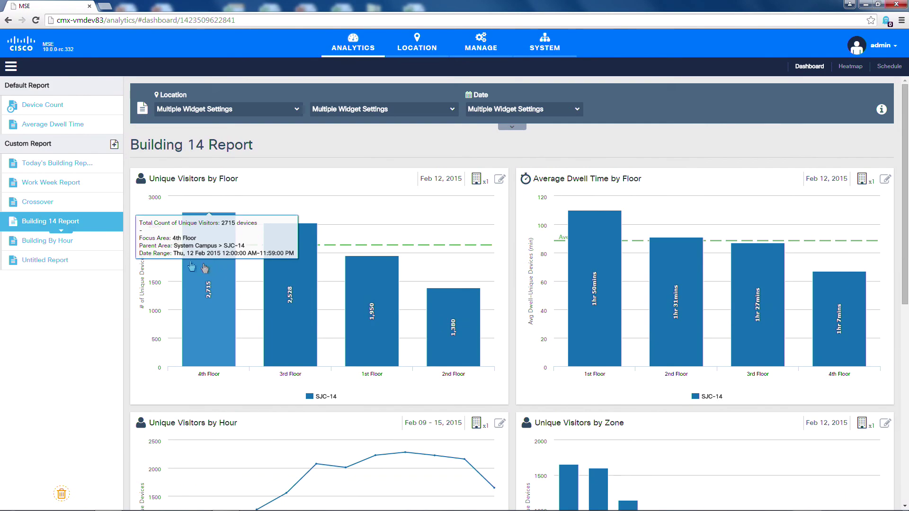
Reopen the Untitled Report and rename it "Building 14 Monthly"
{"action": "left_click", "coordinate": [78, 266]}
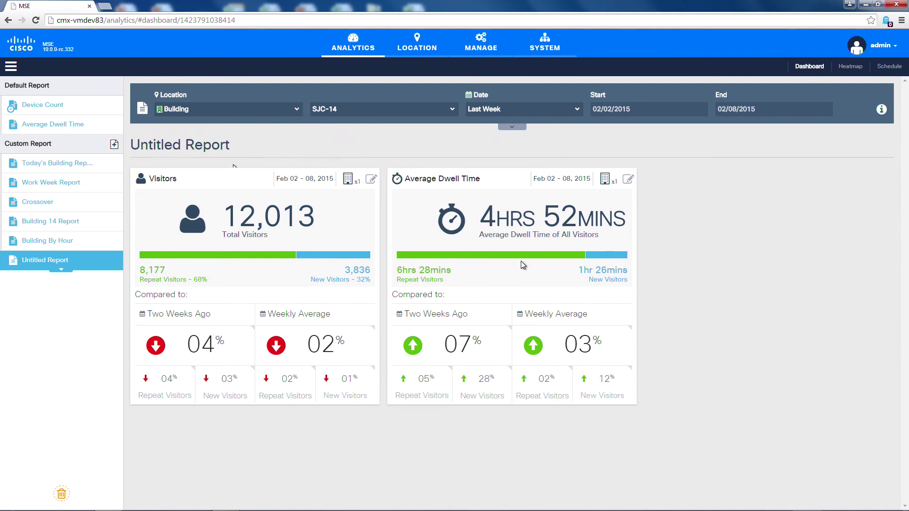
{"action": "left_click", "coordinate": [211, 145]}
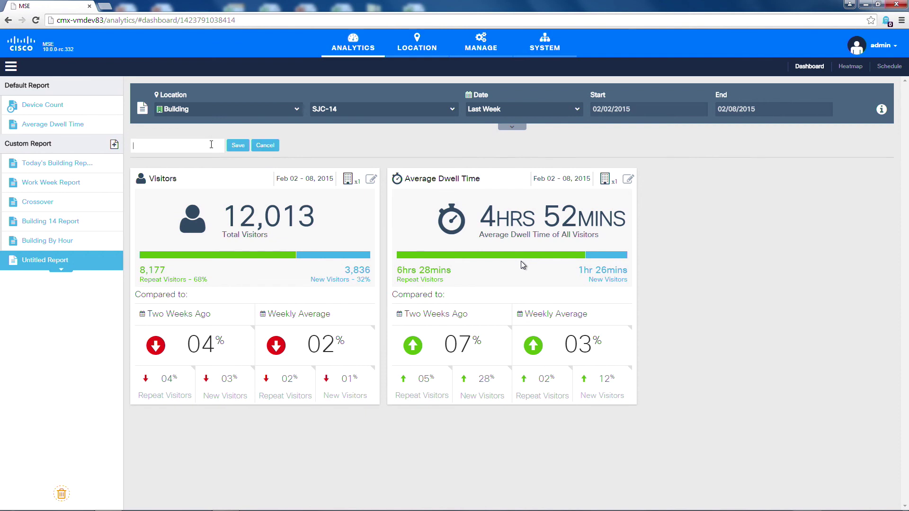
{"action": "type", "text": "Building 14 Monthly"}
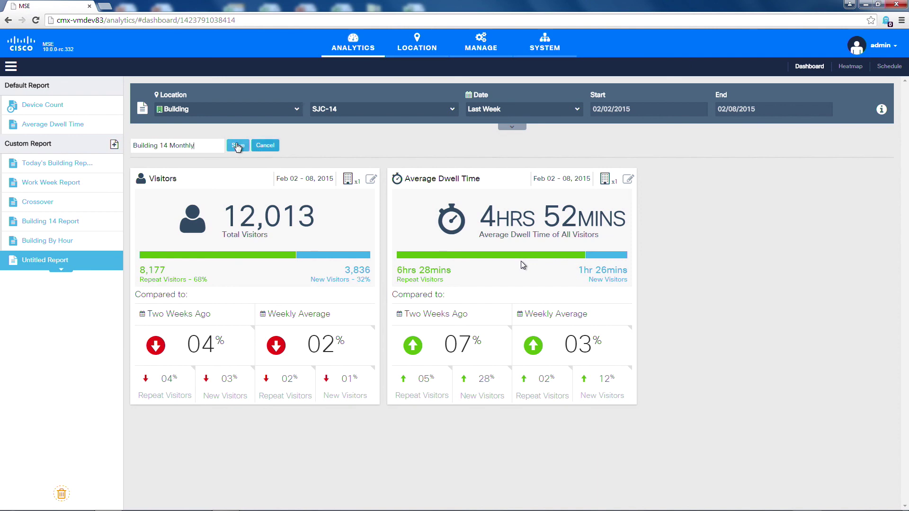
{"action": "left_click", "coordinate": [237, 145]}
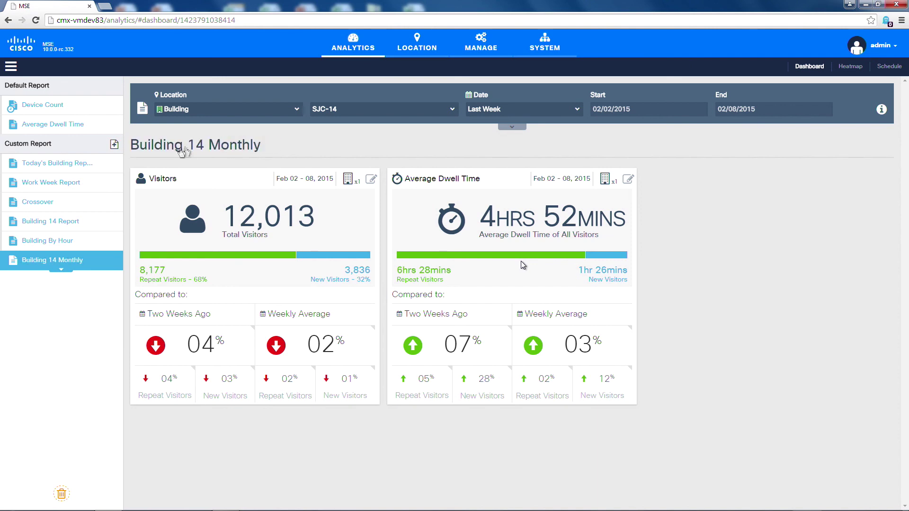
{"action": "mouse_move", "coordinate": [57, 266]}
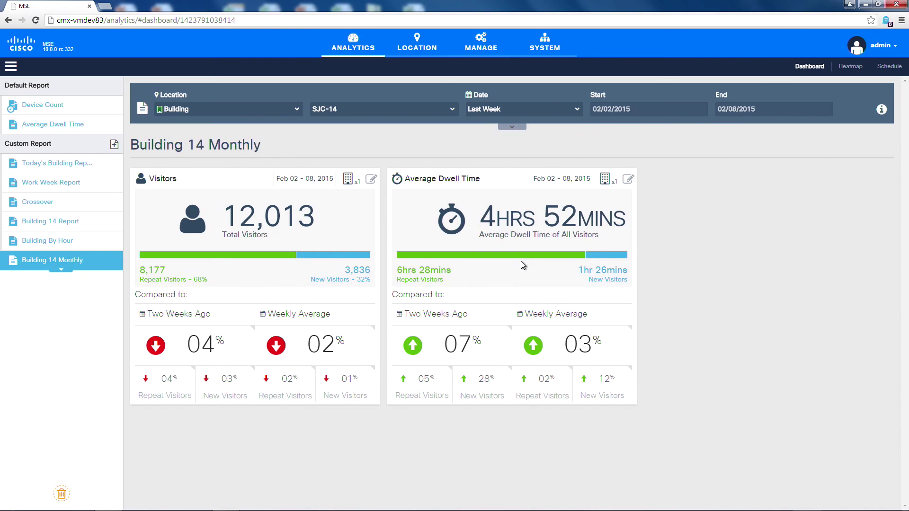